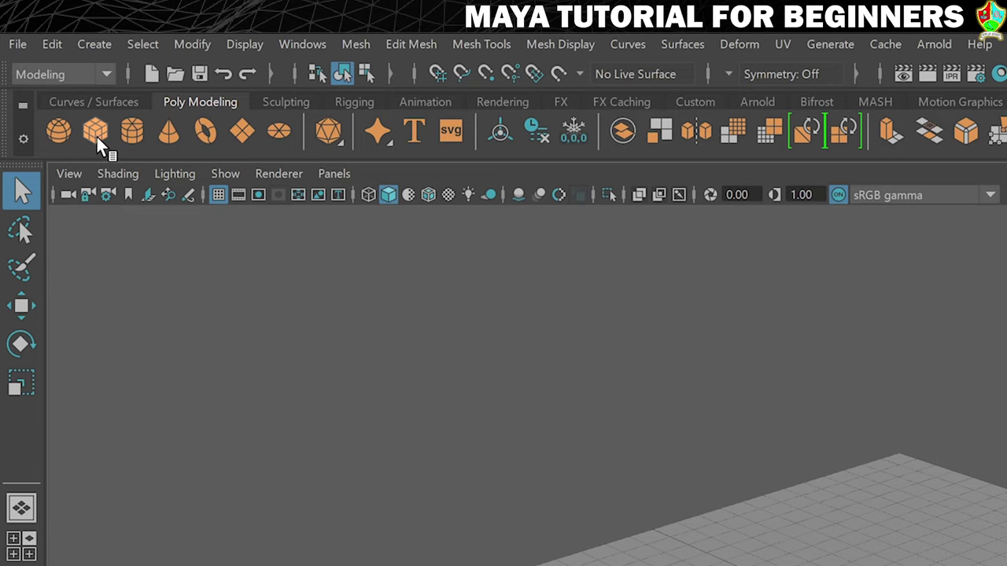
Create a polygon cube and rename pCube1 to Wall in the Channel Box
left_click(96, 131)
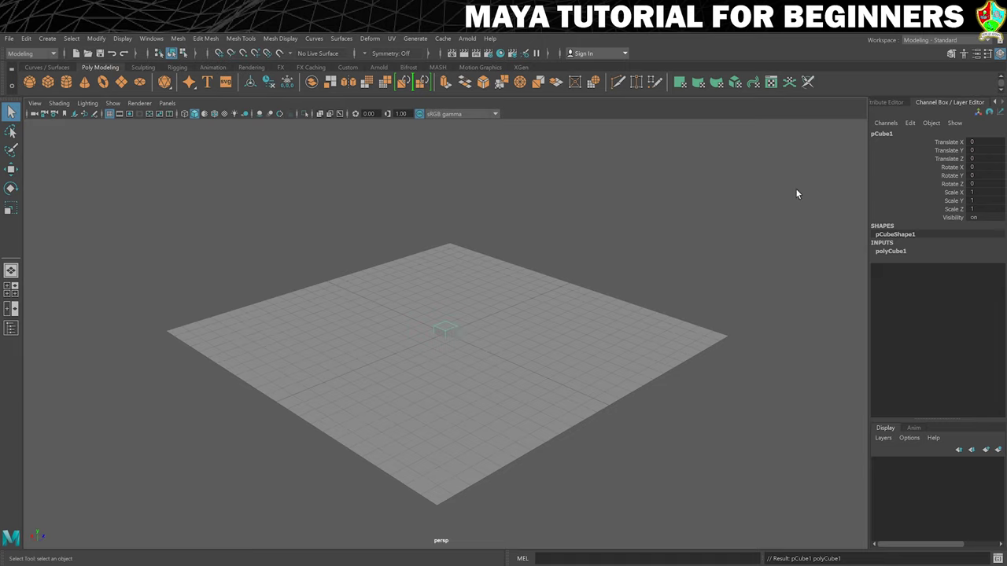
double_click(882, 133)
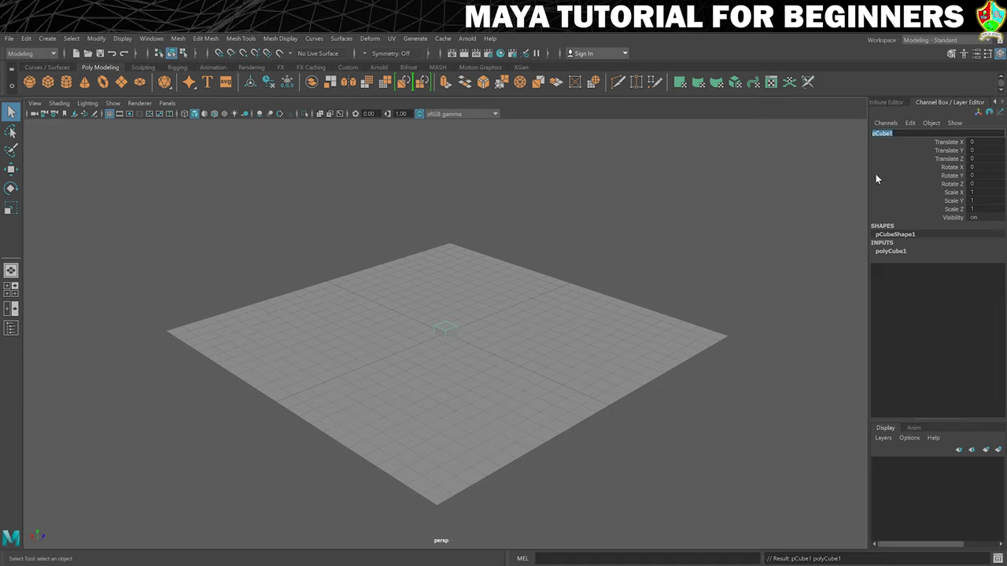
type("Wall")
key("Return")
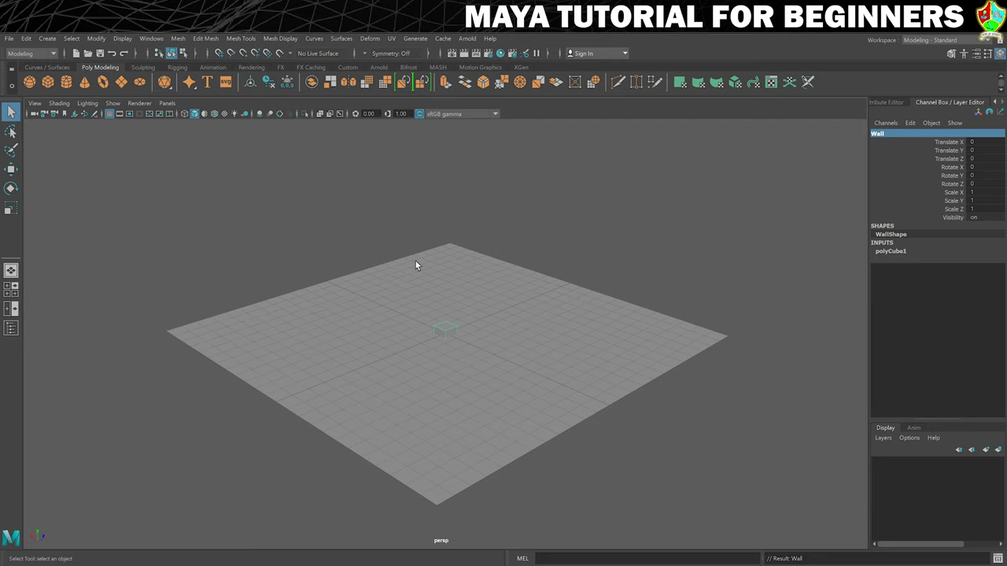
Scale Wall to about 1.171 on X and 22.867 on Z, a long thin strip
key("r")
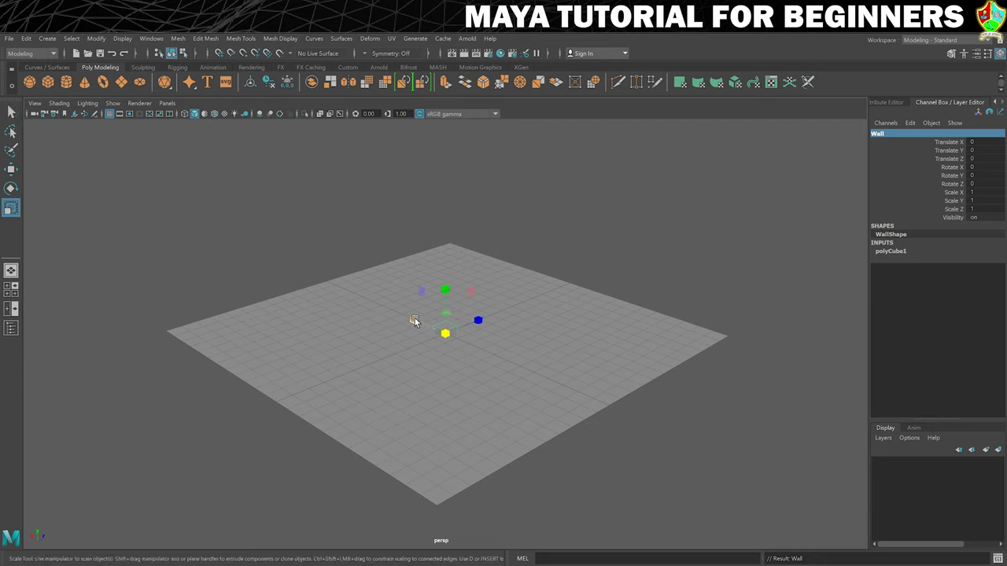
mouse_move(412, 323)
left_mouse_down()
mouse_move(379, 302)
mouse_move(394, 319)
left_mouse_up()
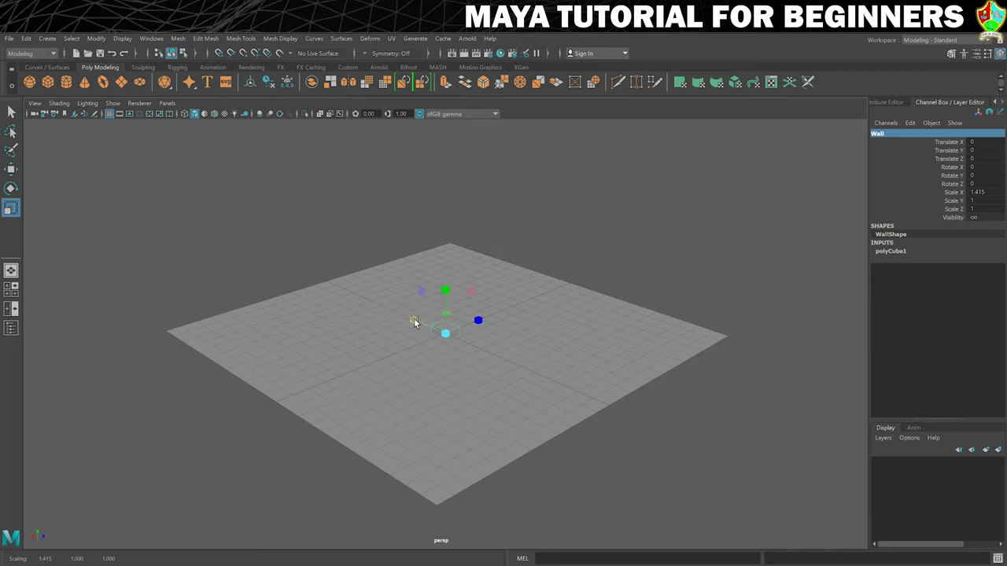
mouse_move(414, 322)
left_mouse_down()
mouse_move(434, 332)
mouse_move(386, 306)
mouse_move(429, 340)
mouse_move(414, 329)
left_mouse_up()
left_click_drag(414, 318, 856, 191)
left_click_drag(474, 320, 549, 298)
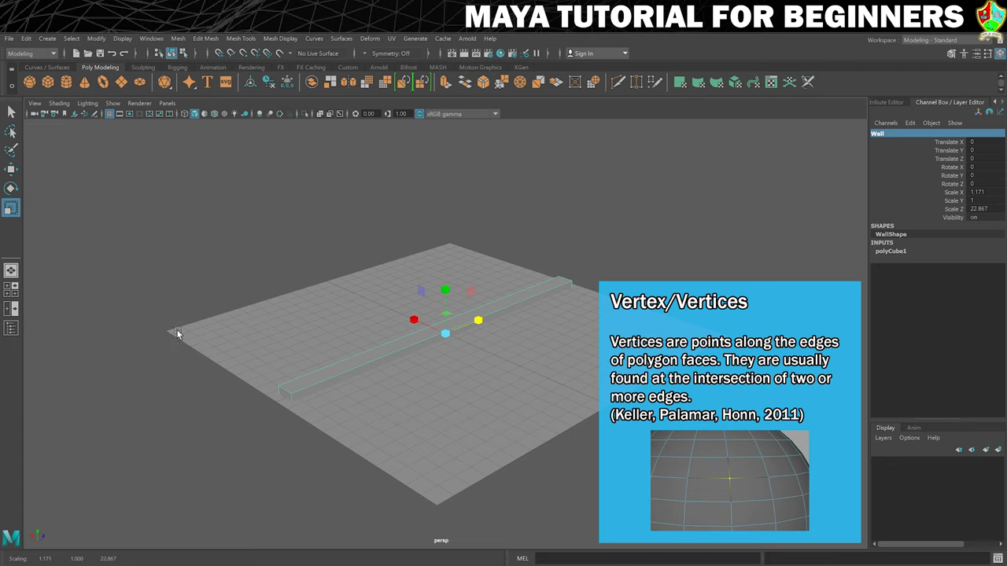
Switch Wall to vertex mode and marquee-select the vertices at its near end
right_click(384, 356)
right_click_drag(385, 355, 330, 295)
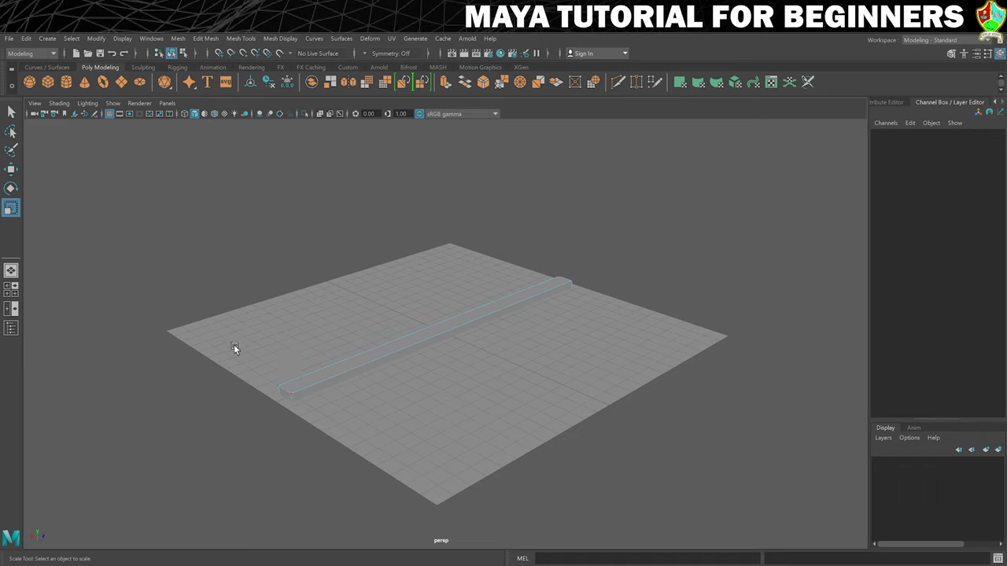
left_click_drag(234, 346, 318, 429)
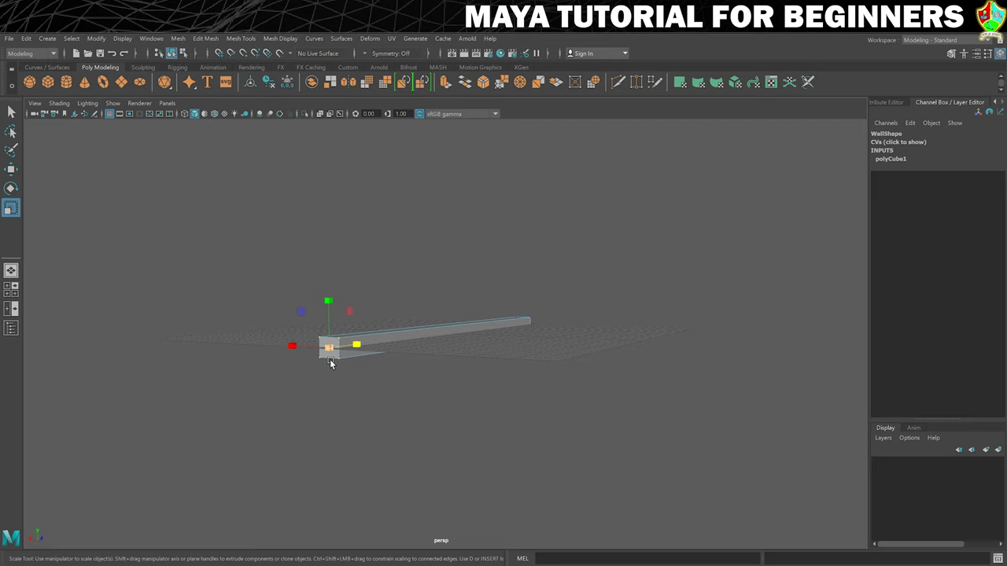
left_click_drag(439, 346, 424, 358, "alt")
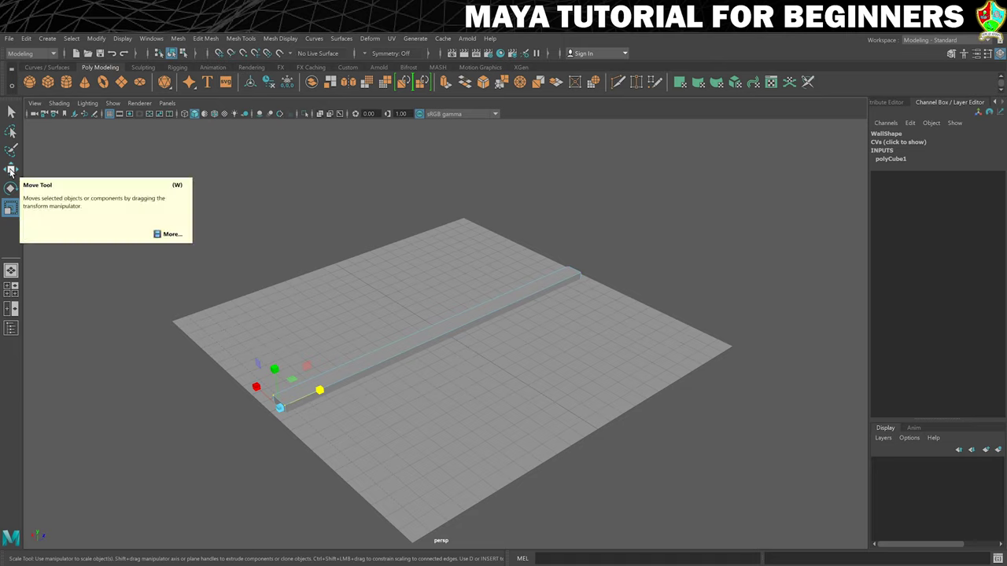
Activate the Move tool for the selected vertices and tumble closer to the wall's near end
key("w")
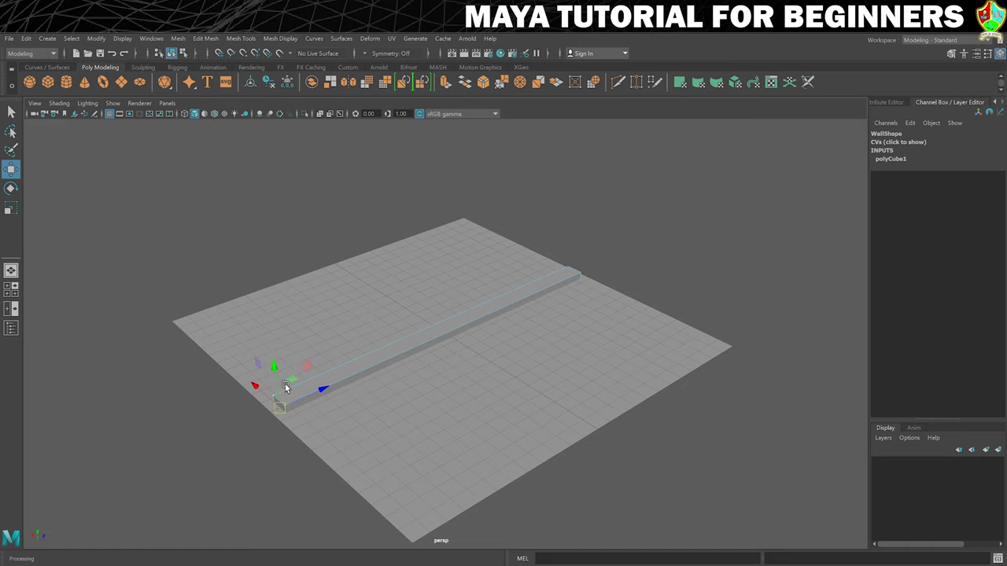
left_click_drag(283, 393, 293, 385, "alt")
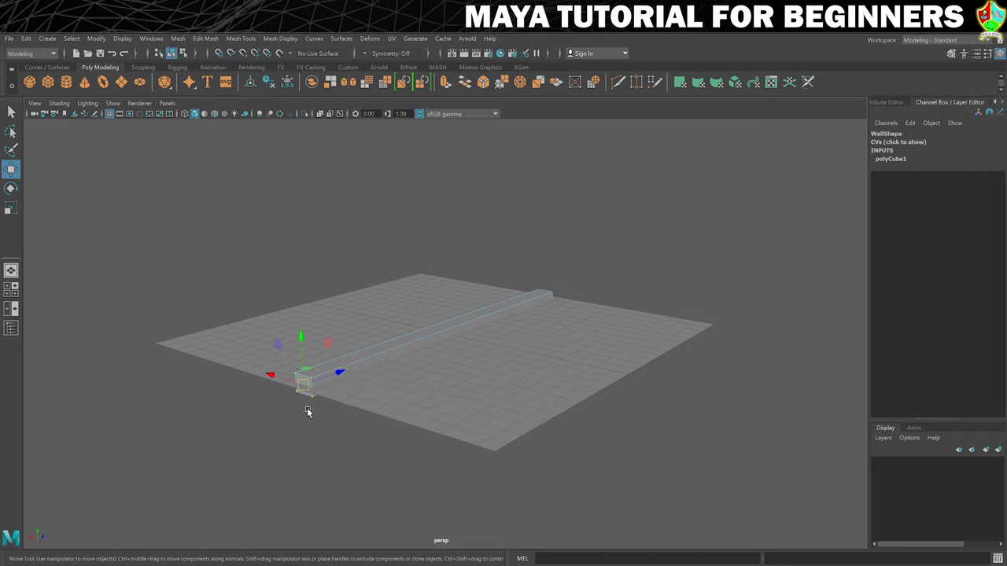
left_click_drag(431, 393, 315, 381, "alt")
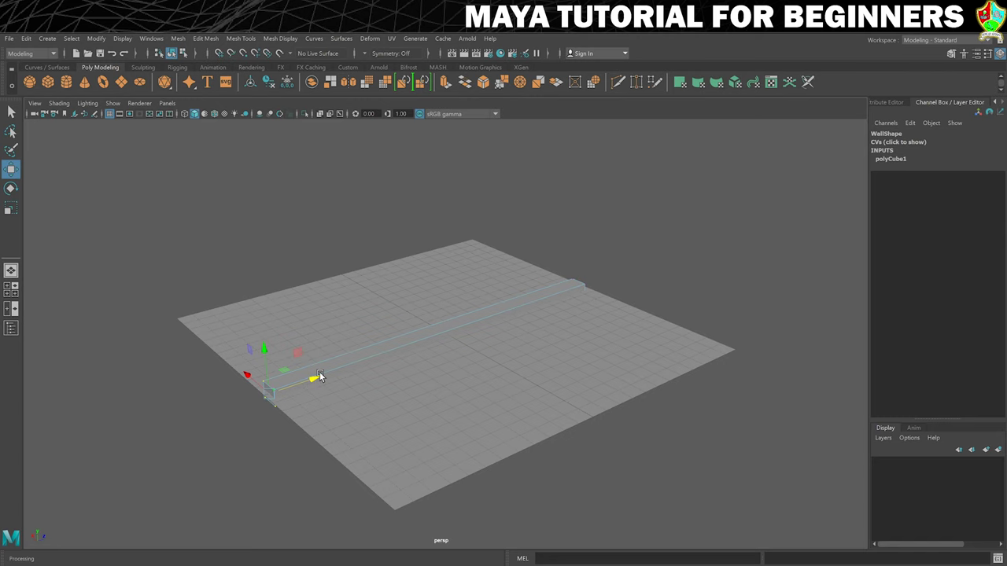
Point-snap the Wall's near-end vertices to the floor grid corner
key("v")
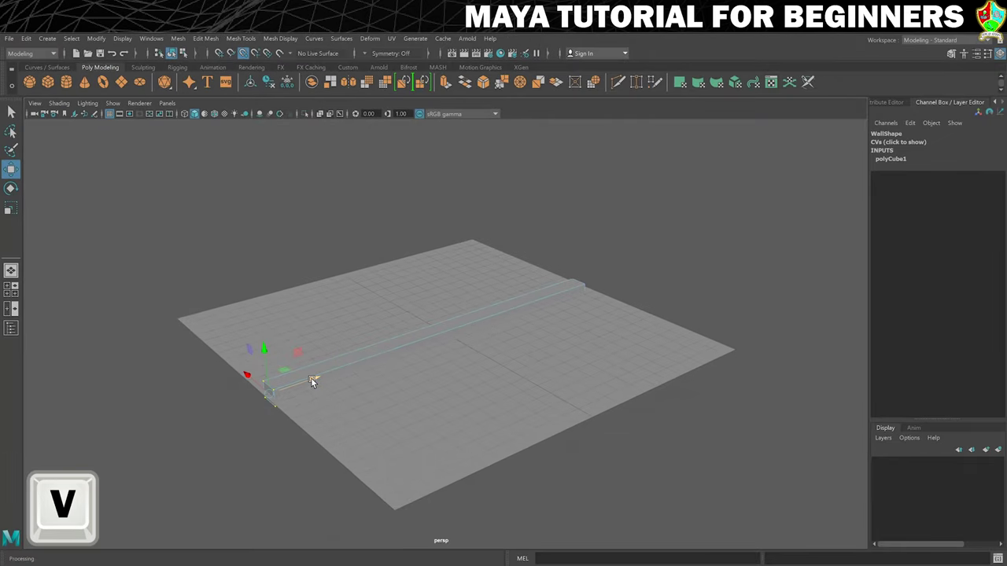
mouse_move(313, 381)
left_mouse_down()
mouse_move(338, 366)
mouse_move(269, 390)
mouse_move(449, 312)
mouse_move(304, 375)
mouse_move(396, 325)
mouse_move(429, 330)
mouse_move(230, 398)
mouse_move(348, 351)
mouse_move(296, 375)
left_mouse_up()
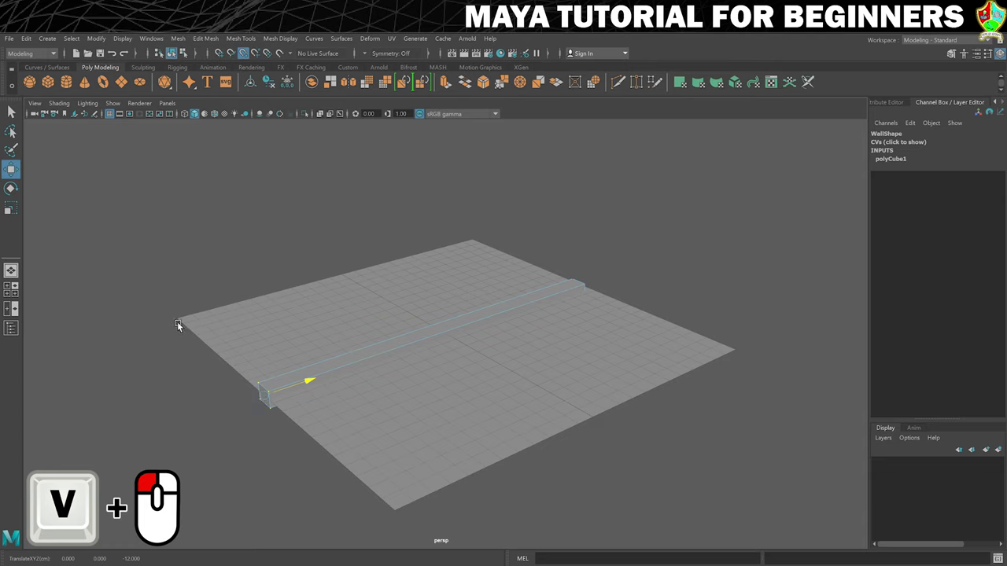
left_click_drag(177, 322, 177, 322)
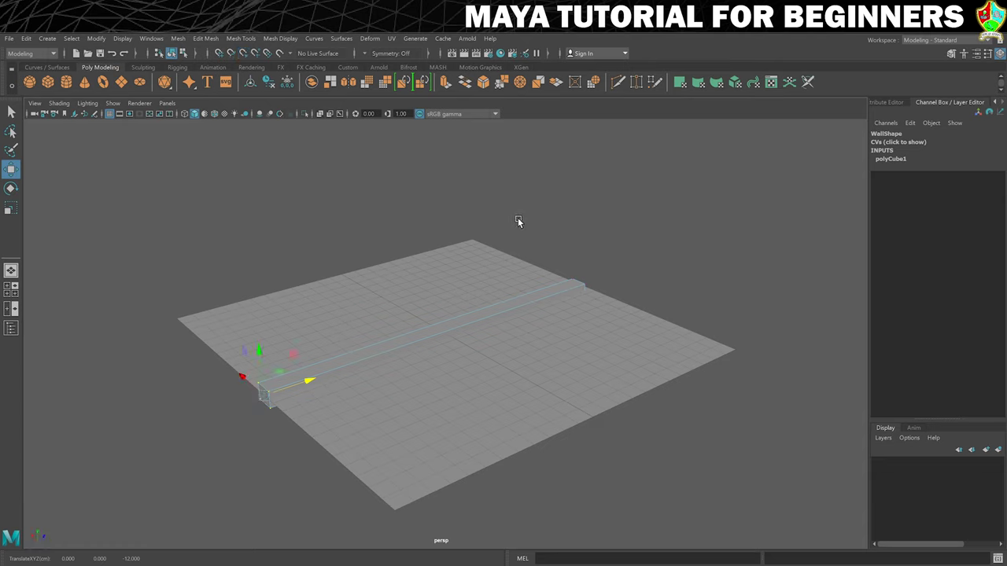
Select the far-end vertices and move them out to Z 12 at the grid edge
left_click_drag(521, 229, 680, 340)
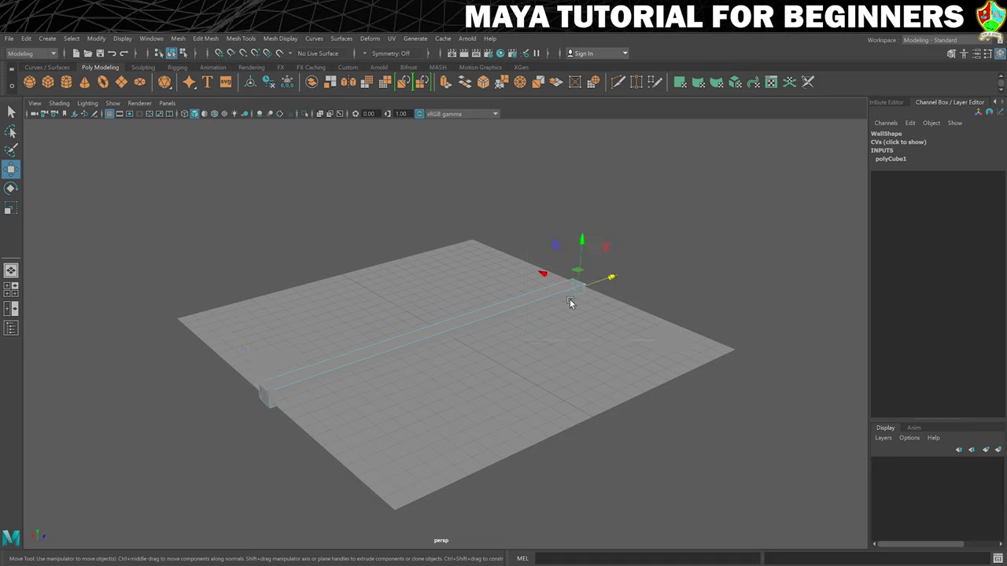
left_click_drag(612, 277, 618, 280)
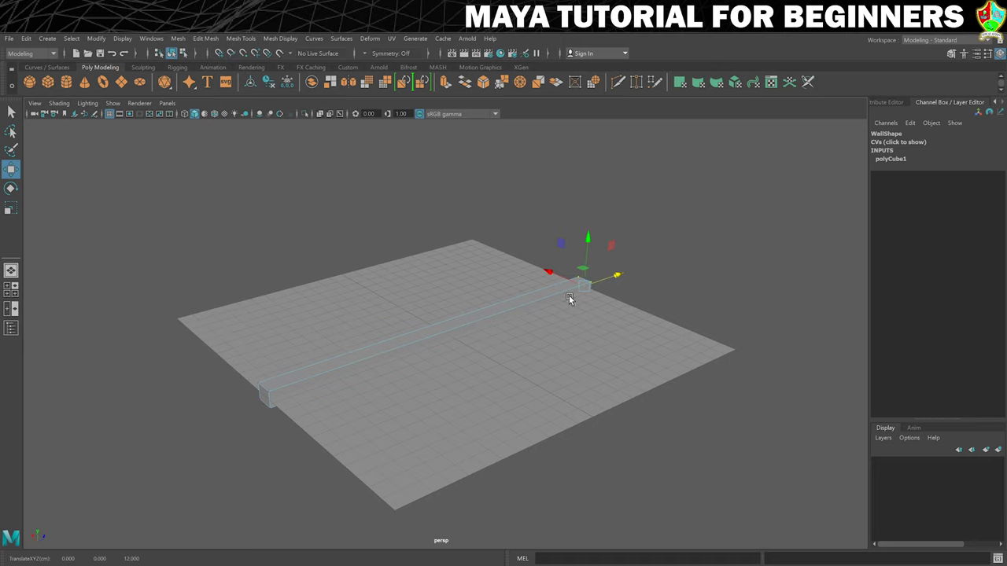
left_click(546, 303)
In Object Mode, move Wall to Translate X 12.156 and Y 4.626 on the back edge
right_click(544, 294)
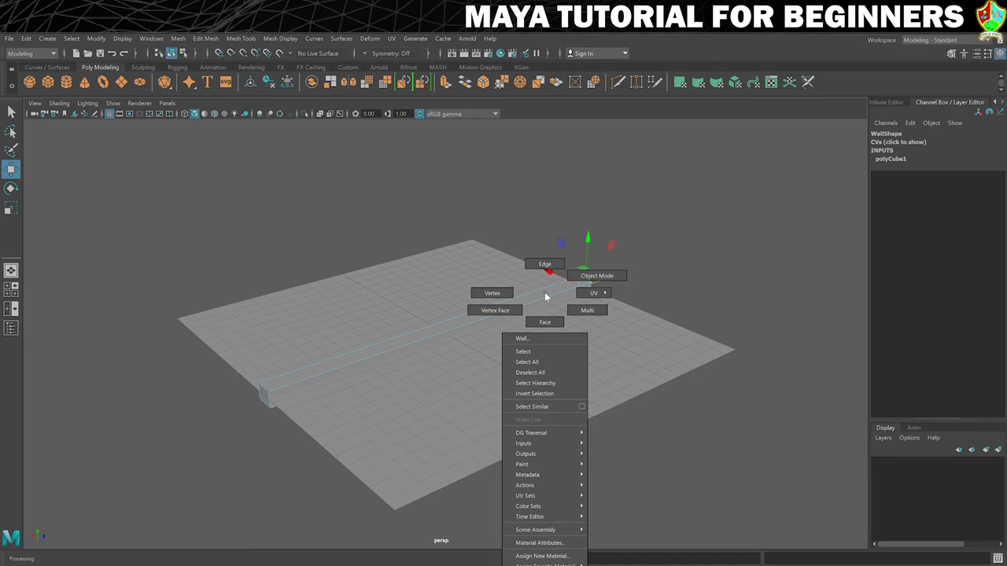
right_click_drag(545, 294, 588, 276)
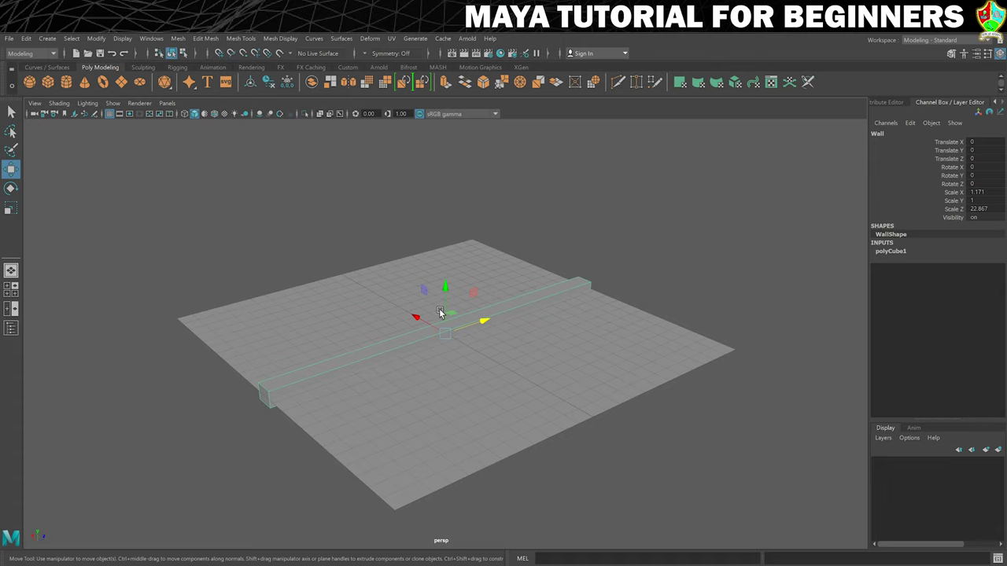
left_click_drag(415, 316, 314, 274)
left_click_drag(333, 351, 353, 343, "alt")
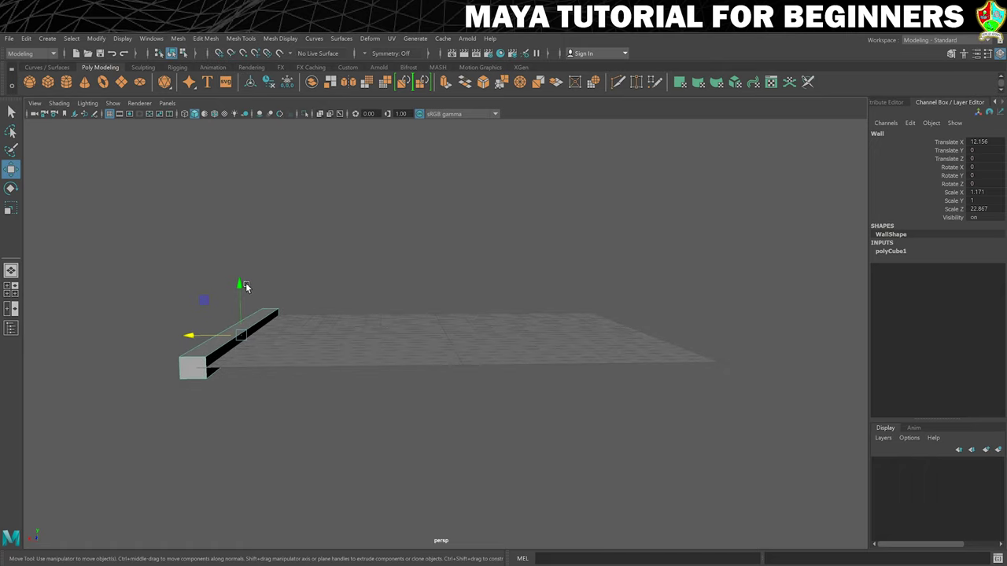
left_click_drag(245, 285, 266, 210)
left_click_drag(450, 245, 566, 239, "alt")
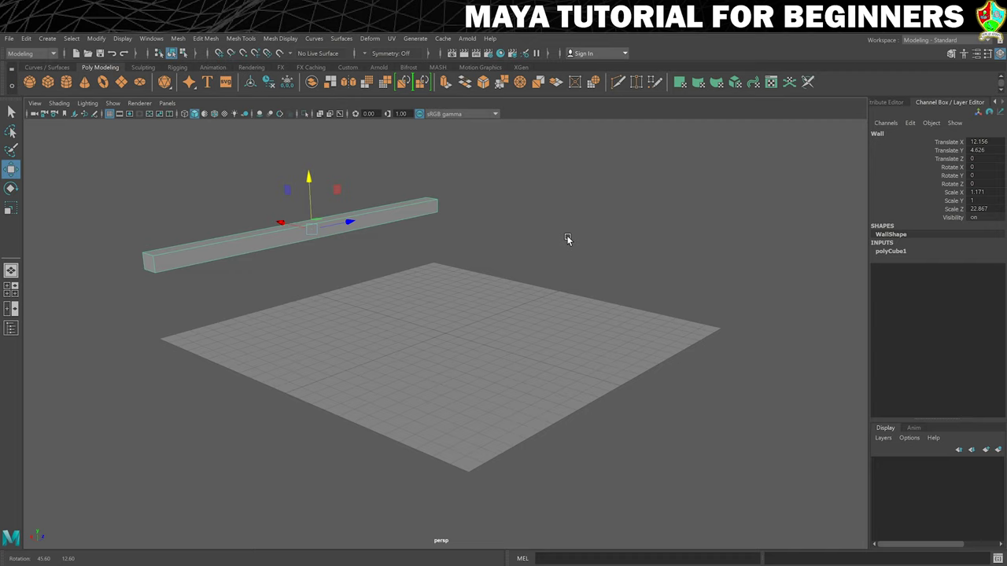
Scale Wall to 9.618 on Y so it stands tall, then reselect it
key("r")
left_click_drag(309, 183, 294, 142)
mouse_move(309, 180)
left_mouse_down()
mouse_move(309, 129)
mouse_move(308, 179)
left_mouse_up()
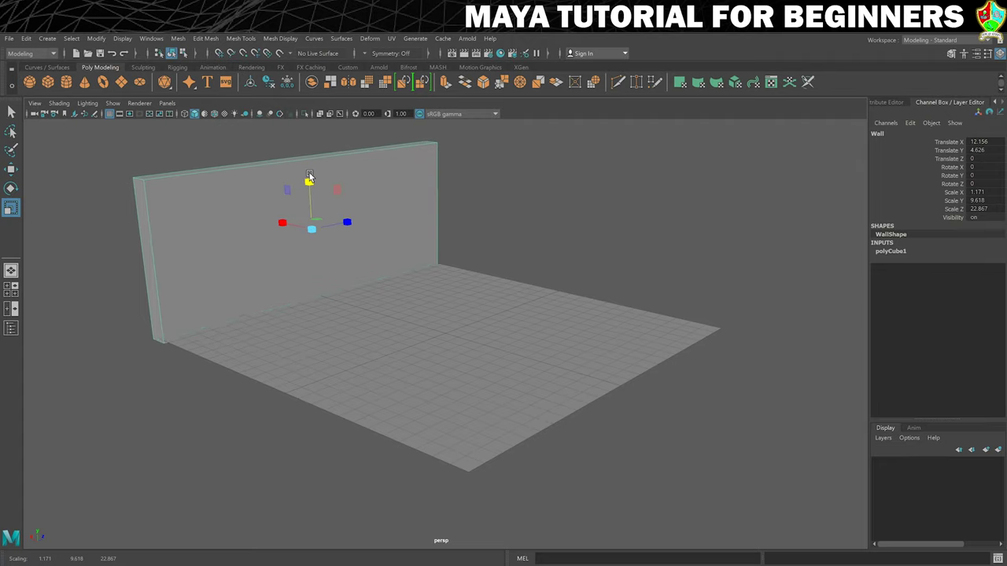
left_click(514, 213)
left_click_drag(514, 213, 474, 282, "alt")
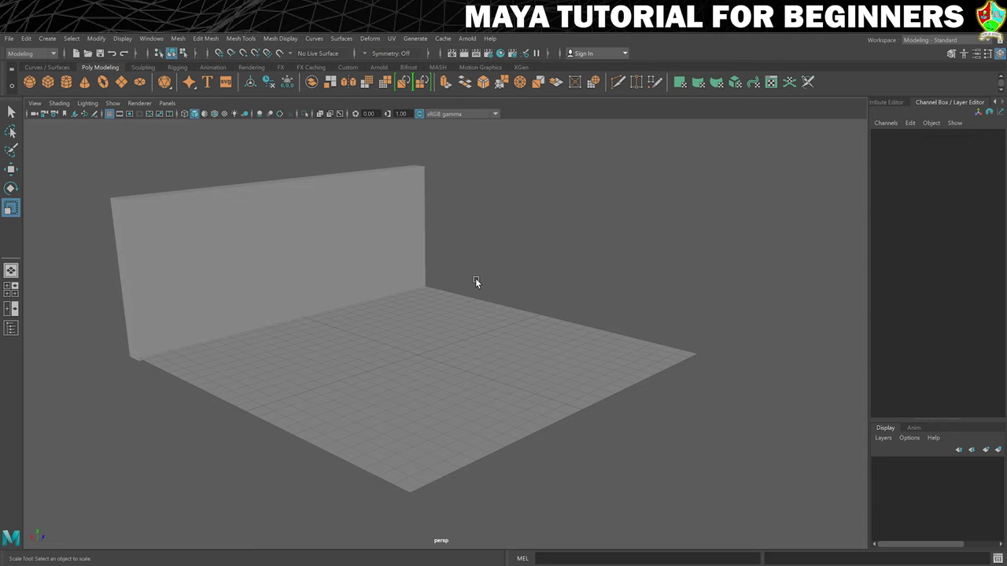
left_click(383, 228)
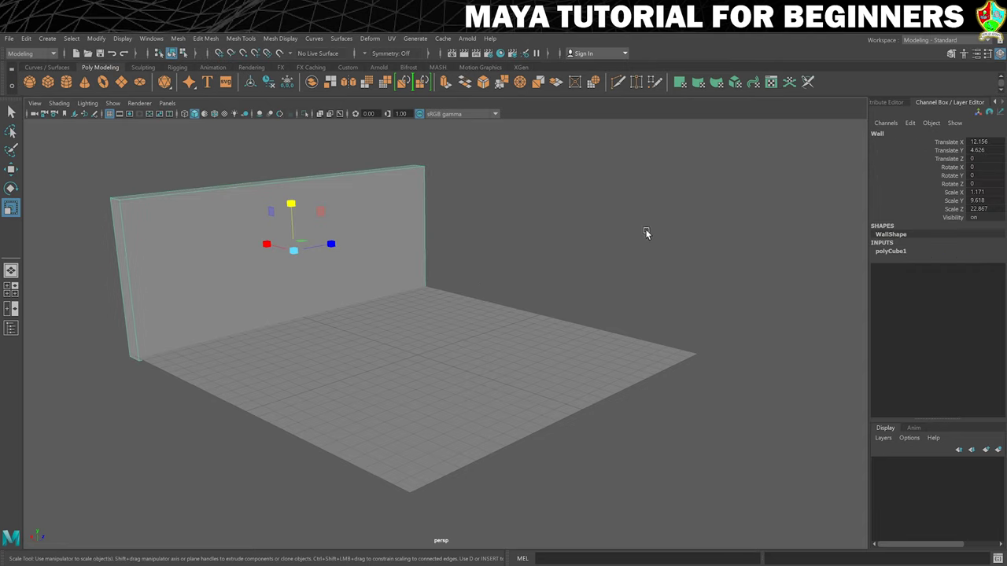